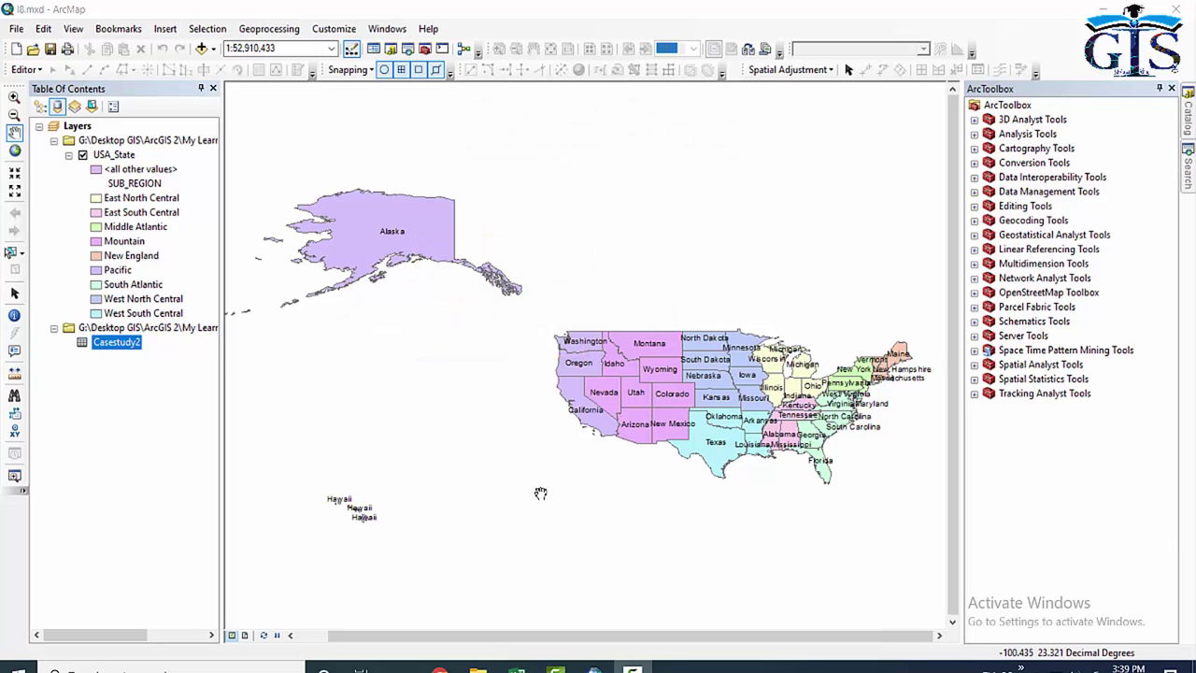
# Open the Casestudy2 standalone table and reposition its window over the map.
pyautogui.rightClick(116, 348)
pyautogui.click(147, 350)
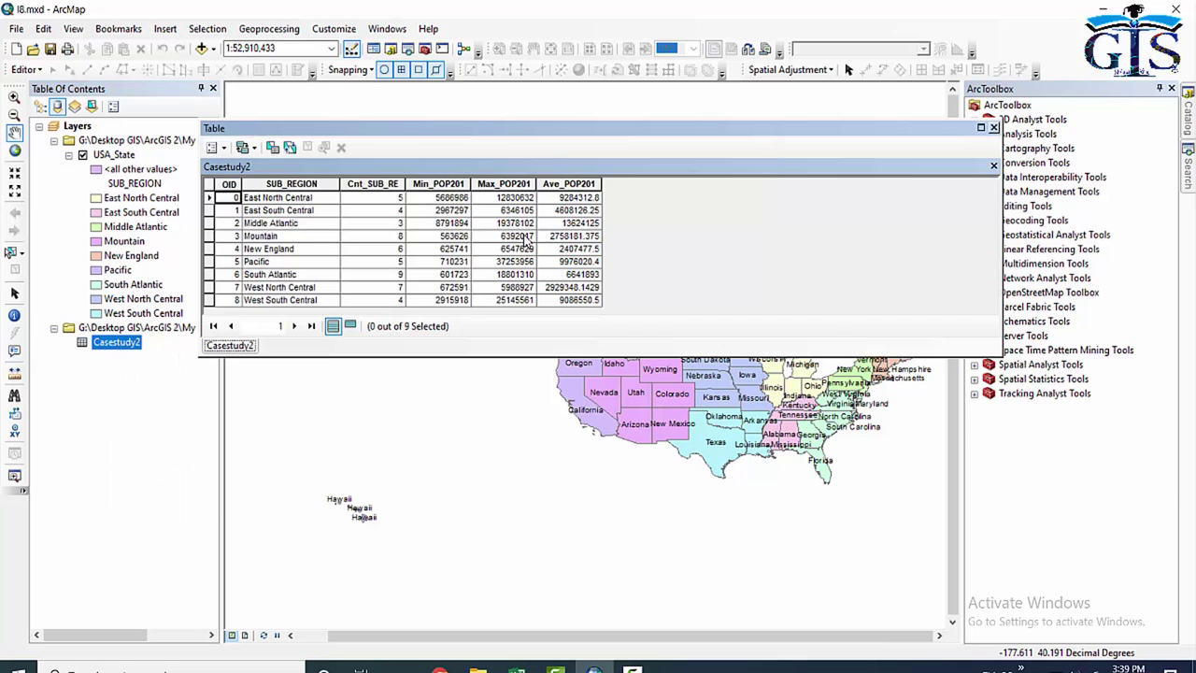
pyautogui.moveTo(645, 139); pyautogui.dragTo(717, 140)
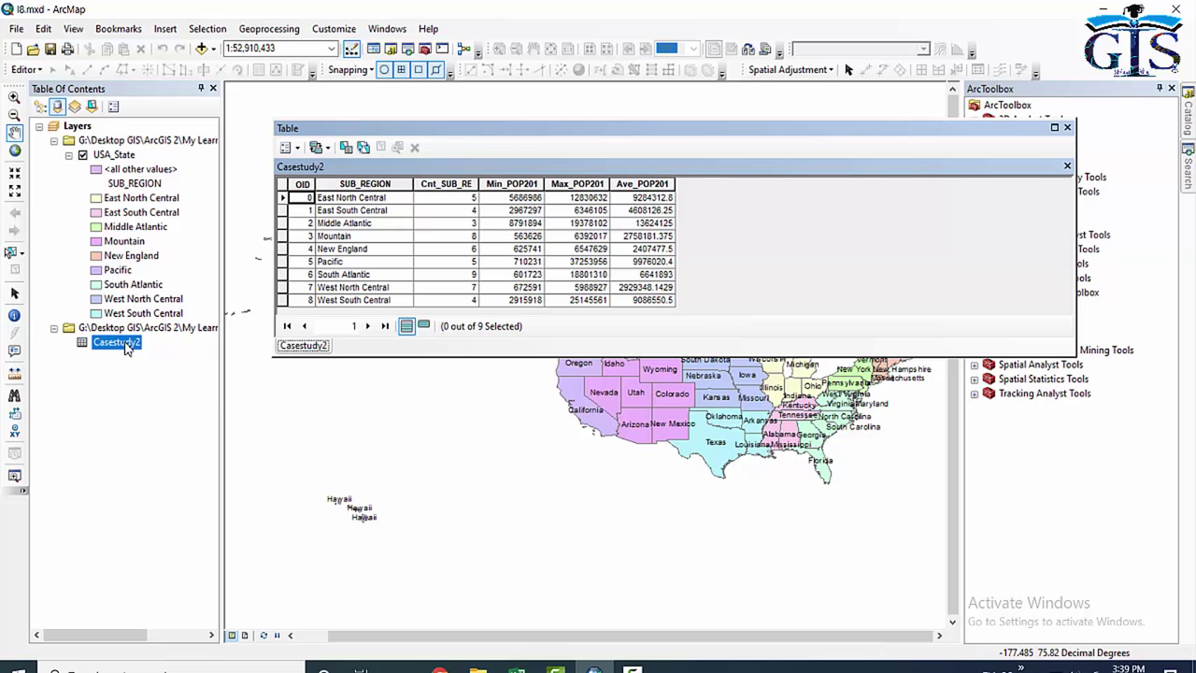
# Open the attribute table of the USA_State layer and look through its fields up to the last column, MF.
pyautogui.rightClick(121, 157)
pyautogui.click(187, 203)
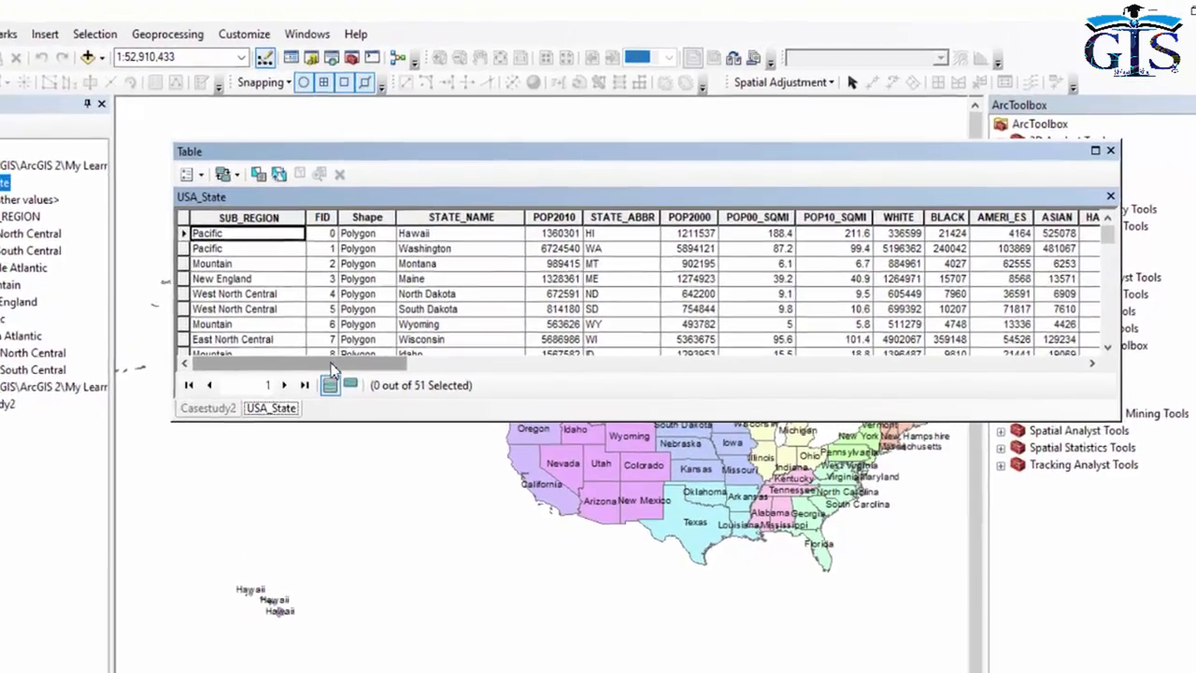
pyautogui.moveTo(396, 316); pyautogui.dragTo(675, 317)
pyautogui.moveTo(628, 409); pyautogui.dragTo(1032, 407)
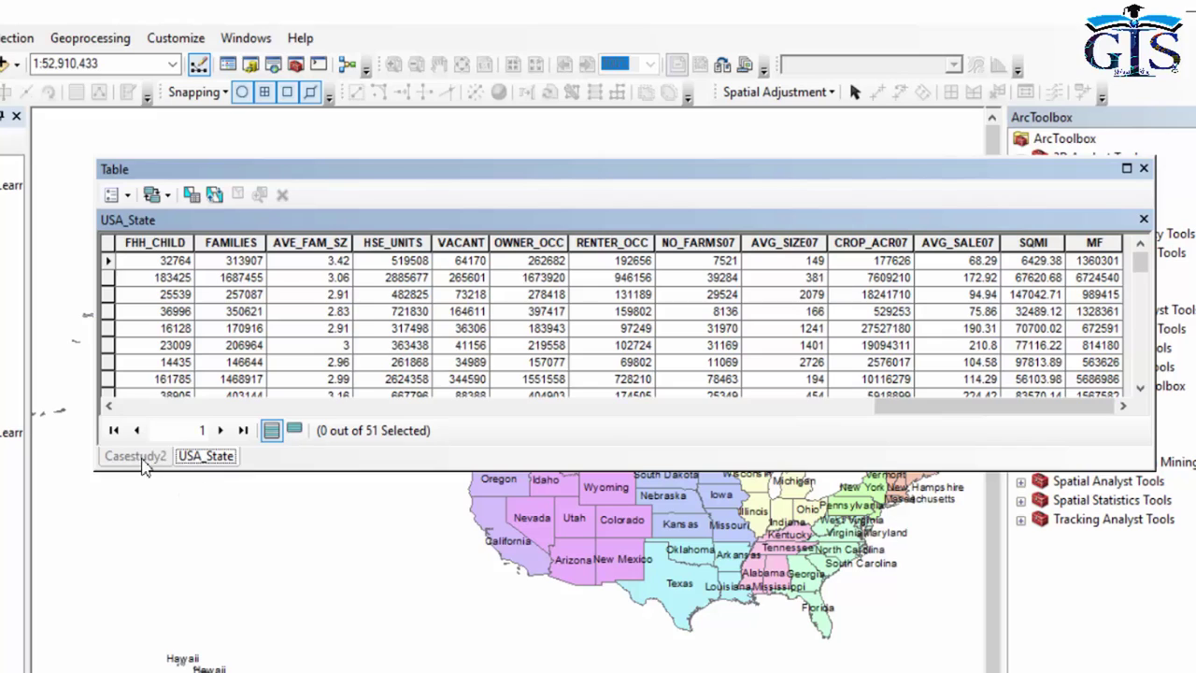
# Compare the Casestudy2 table with the USA_State table and highlight the common SUB_REGION field in USA_State.
pyautogui.click(146, 456)
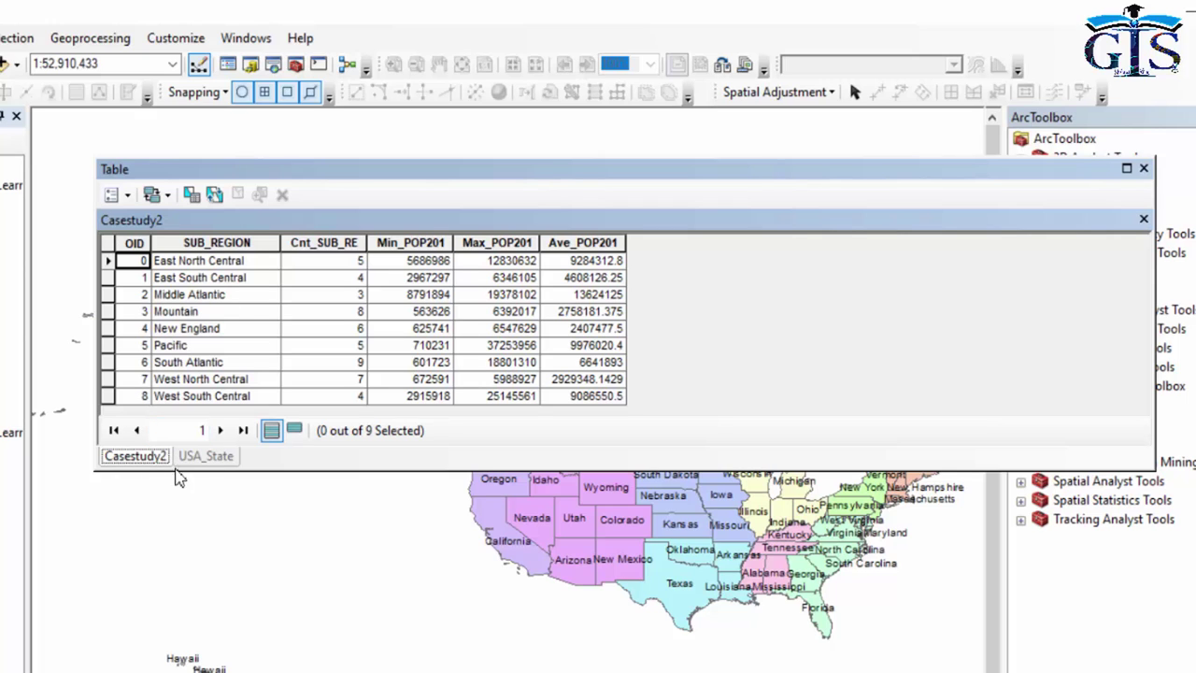
pyautogui.click(206, 458)
pyautogui.moveTo(977, 417); pyautogui.dragTo(147, 425)
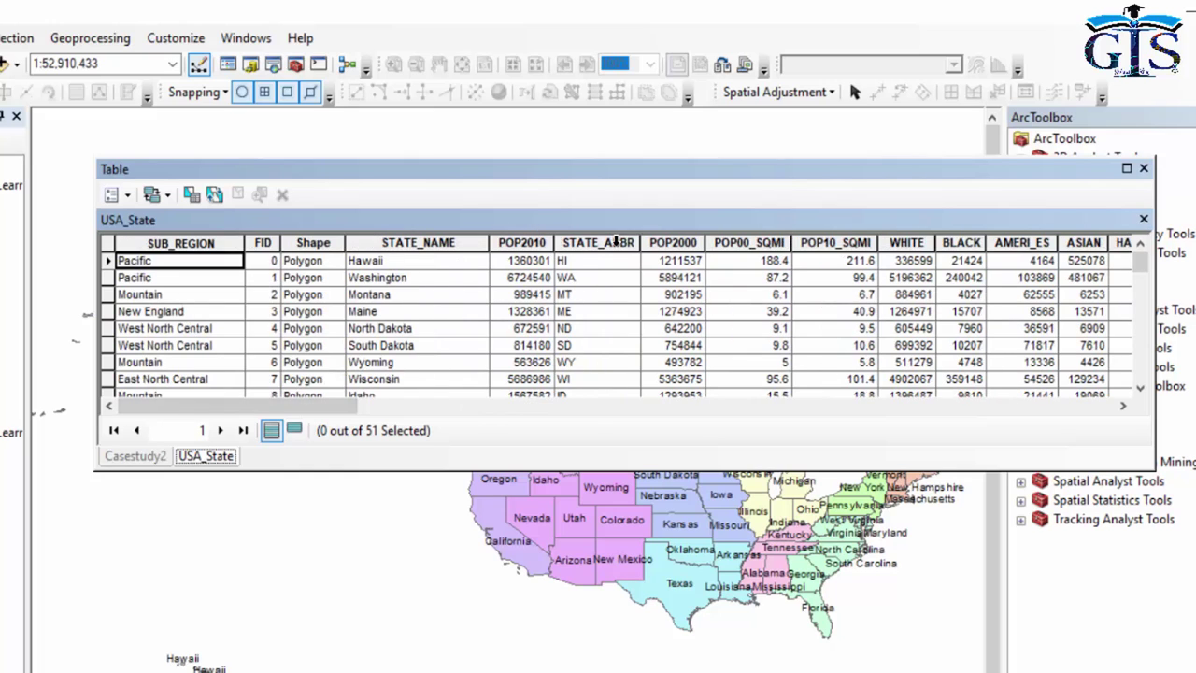
pyautogui.click(183, 245)
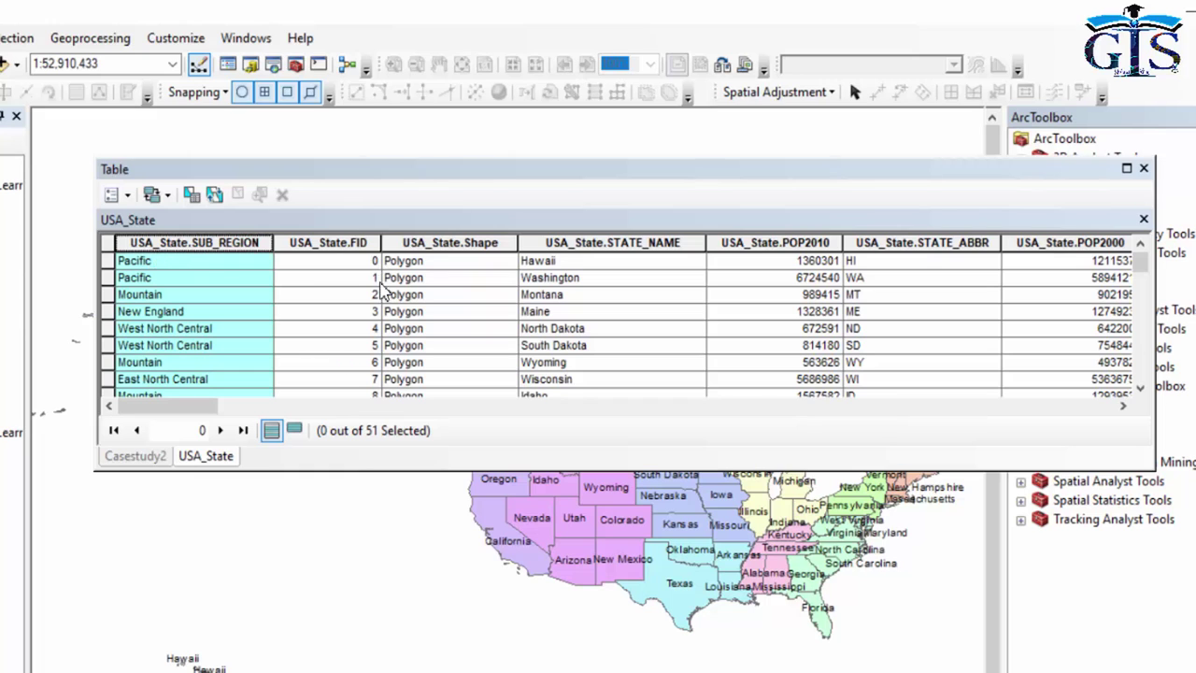
# Examine the joined Casestudy2 fields at the end of the USA_State table and compare them with the Casestudy2 table.
pyautogui.moveTo(213, 406); pyautogui.dragTo(1125, 407)
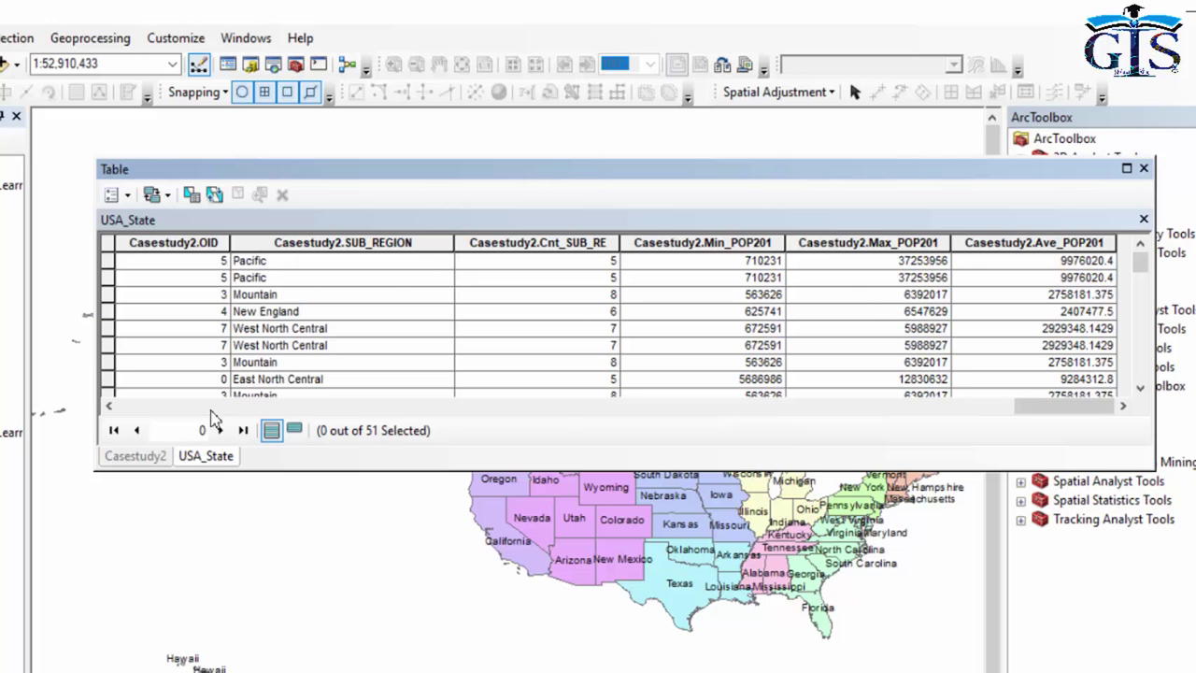
pyautogui.moveTo(1053, 408); pyautogui.dragTo(969, 416)
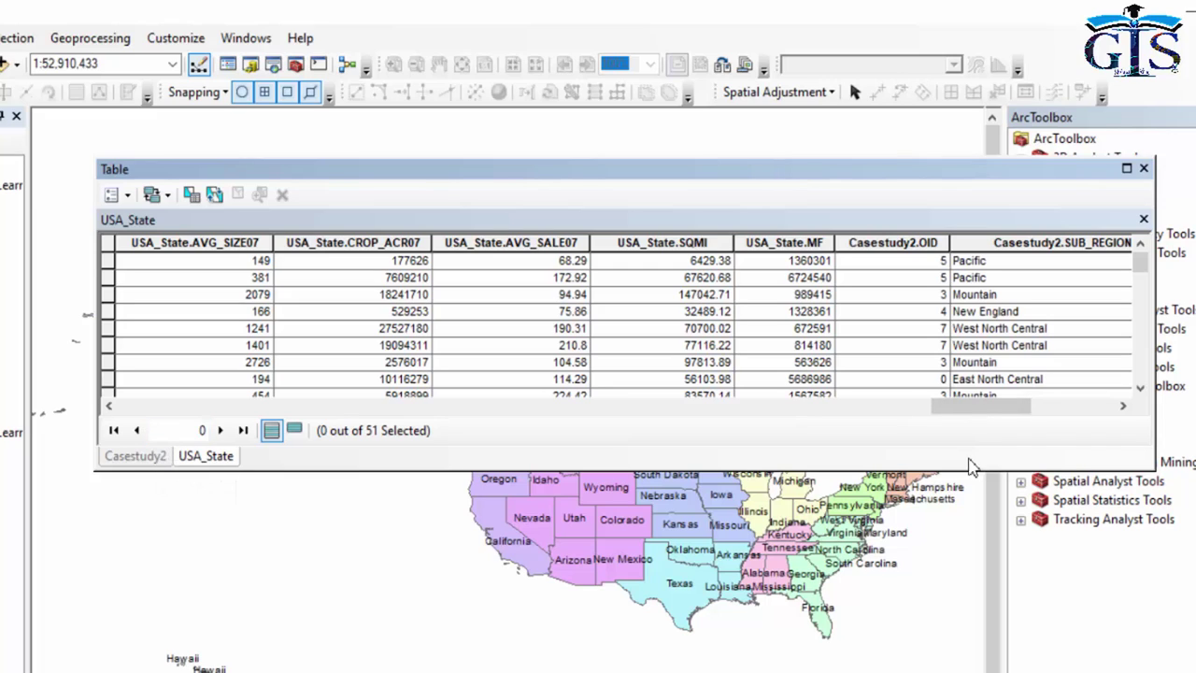
pyautogui.click(140, 458)
pyautogui.click(205, 458)
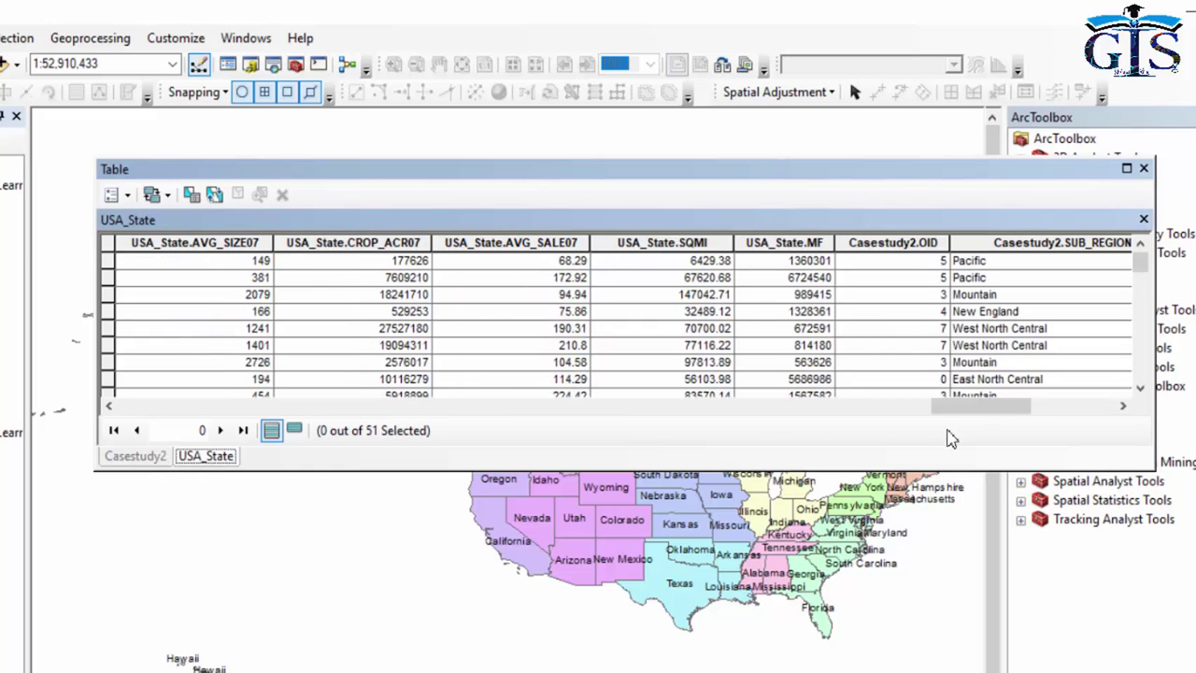
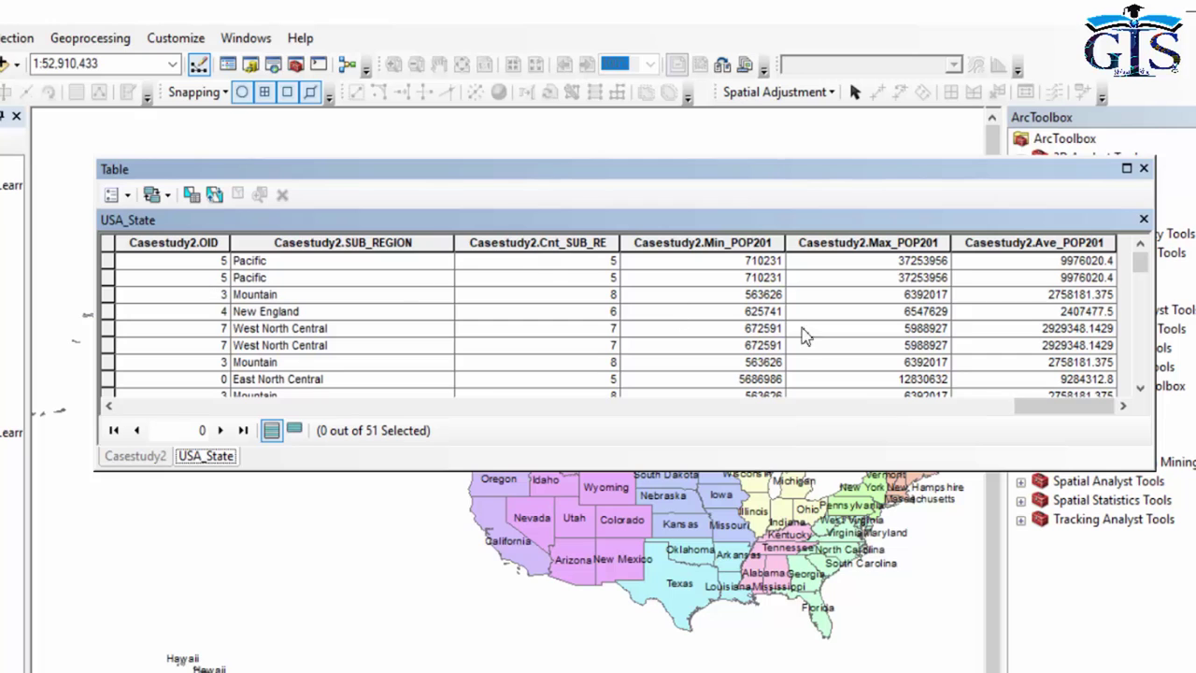
pyautogui.moveTo(1080, 407); pyautogui.dragTo(154, 427)
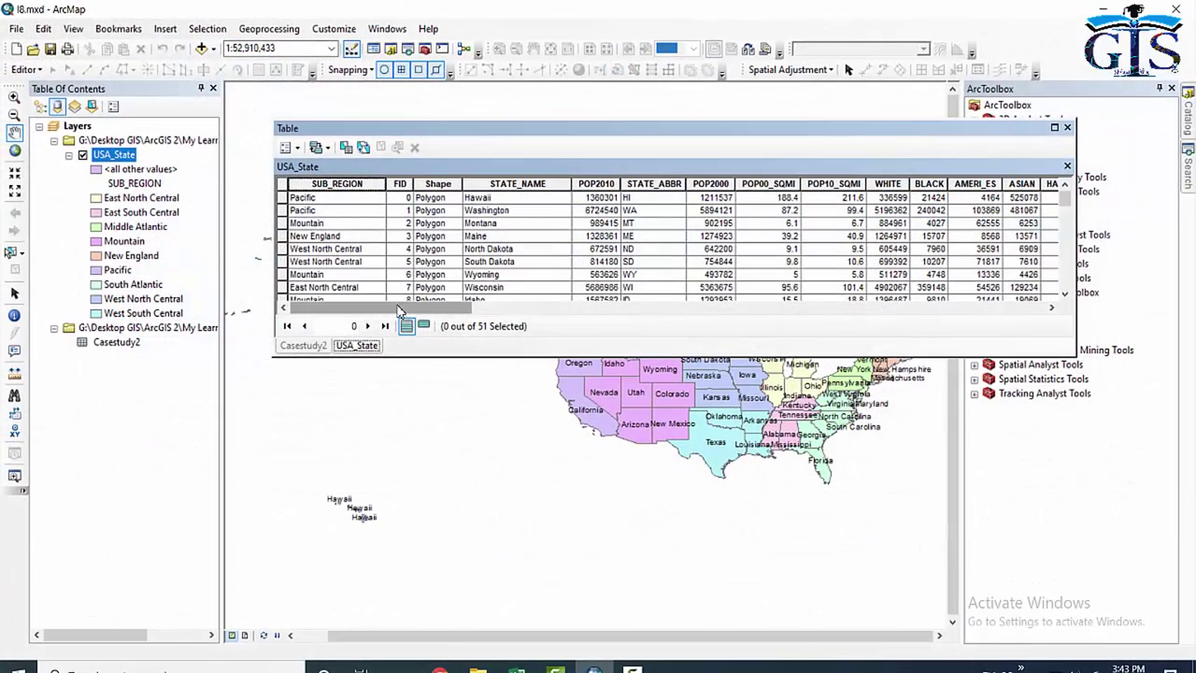
# Compare the separate Casestudy2 and USA_State tables by switching between them, ending on Casestudy2.
pyautogui.click(306, 348)
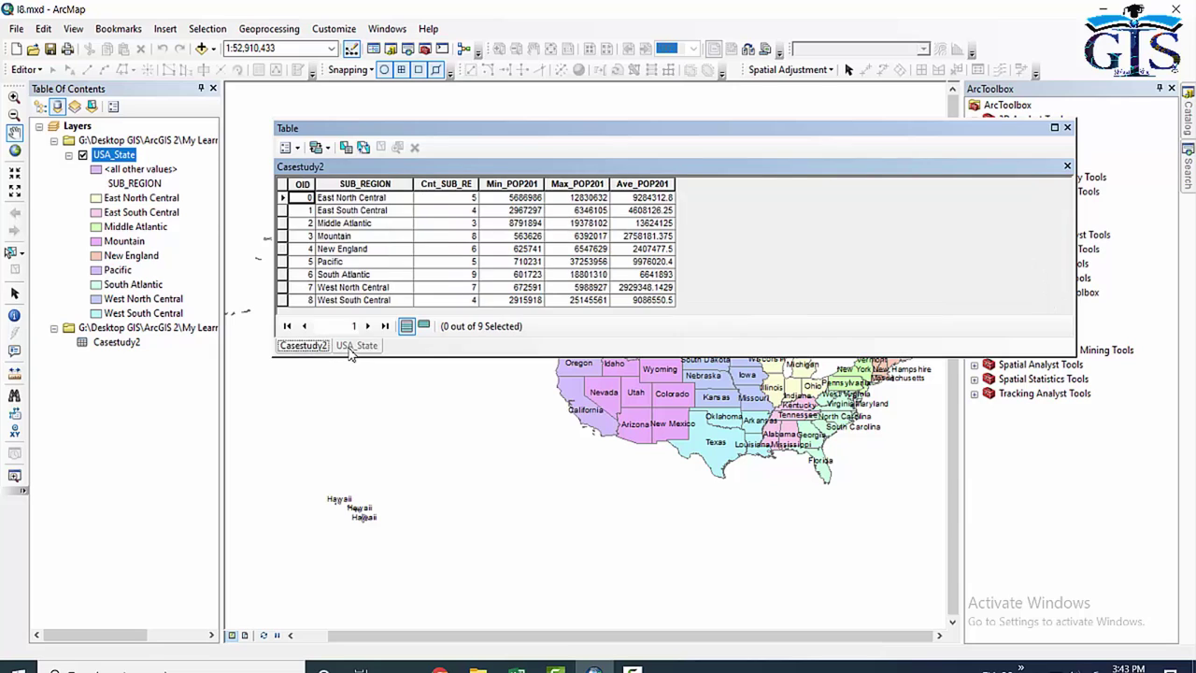
pyautogui.click(353, 350)
pyautogui.click(306, 350)
pyautogui.click(352, 355)
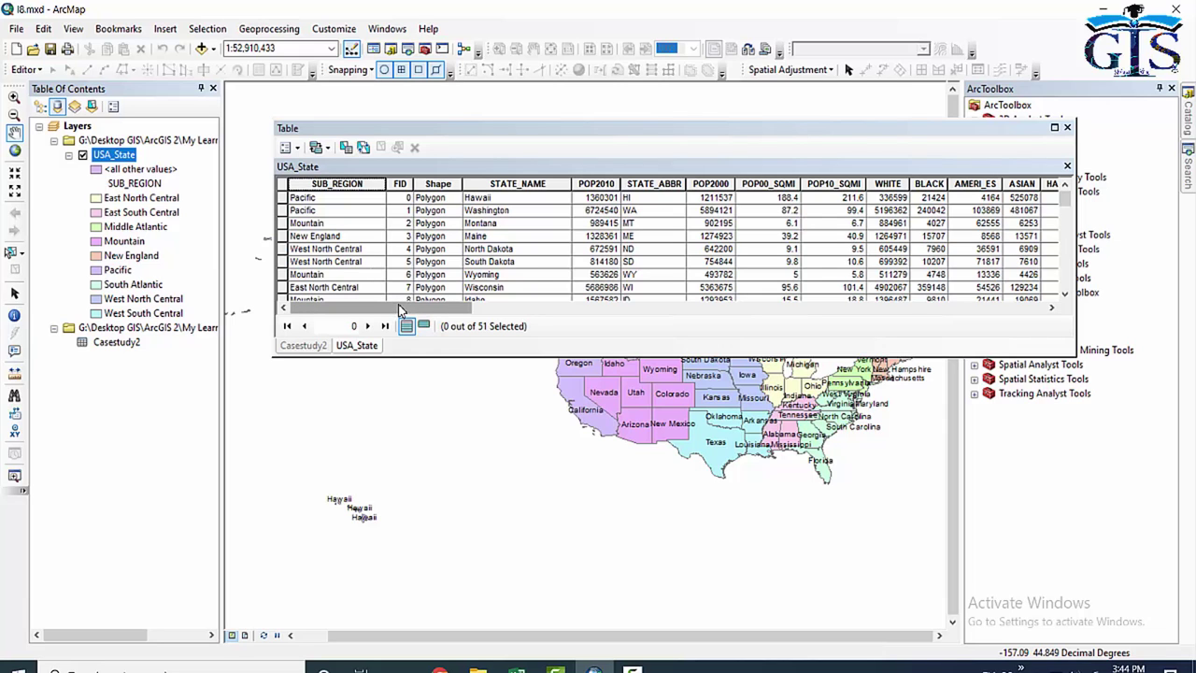
pyautogui.moveTo(397, 308); pyautogui.dragTo(347, 313)
pyautogui.click(302, 346)
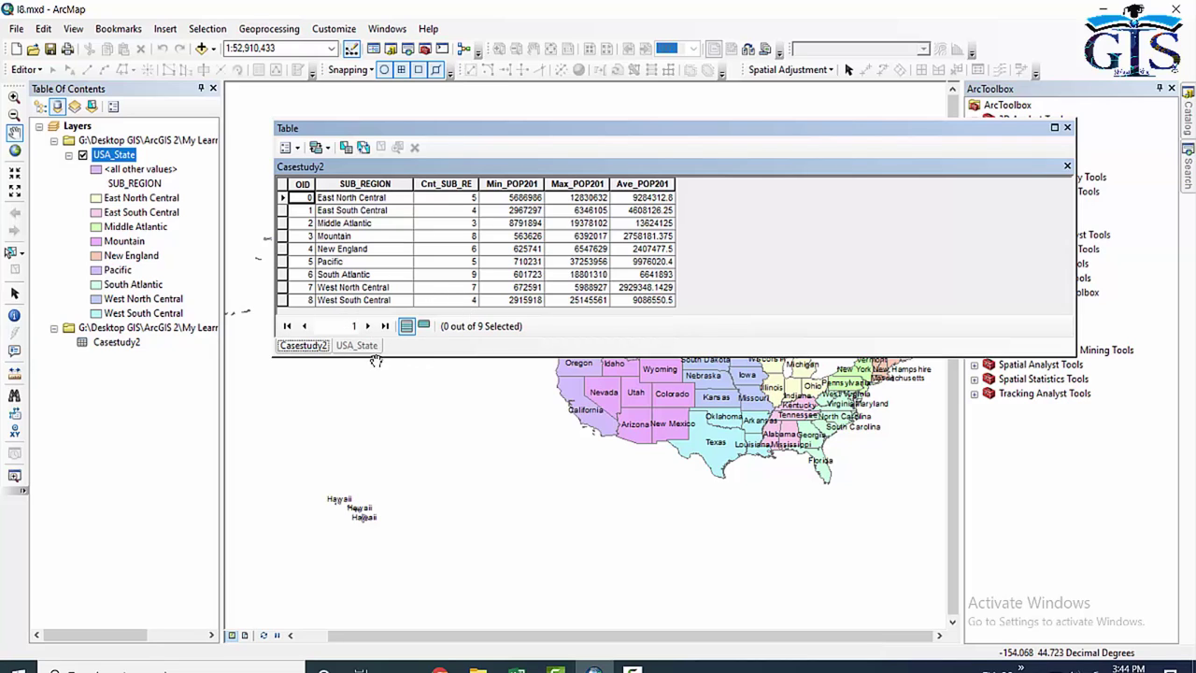
# Open the USA_State table from Casestudy2 through the Relate1 relationship and show all its records.
pyautogui.click(297, 149)
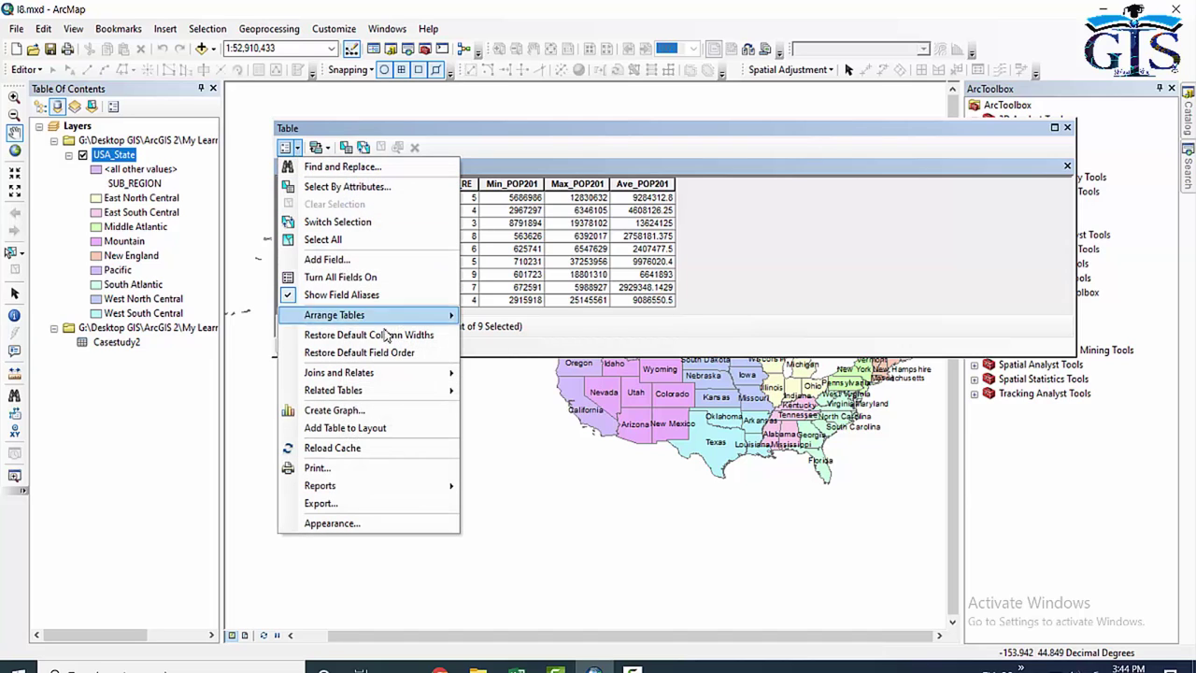
pyautogui.moveTo(421, 396)
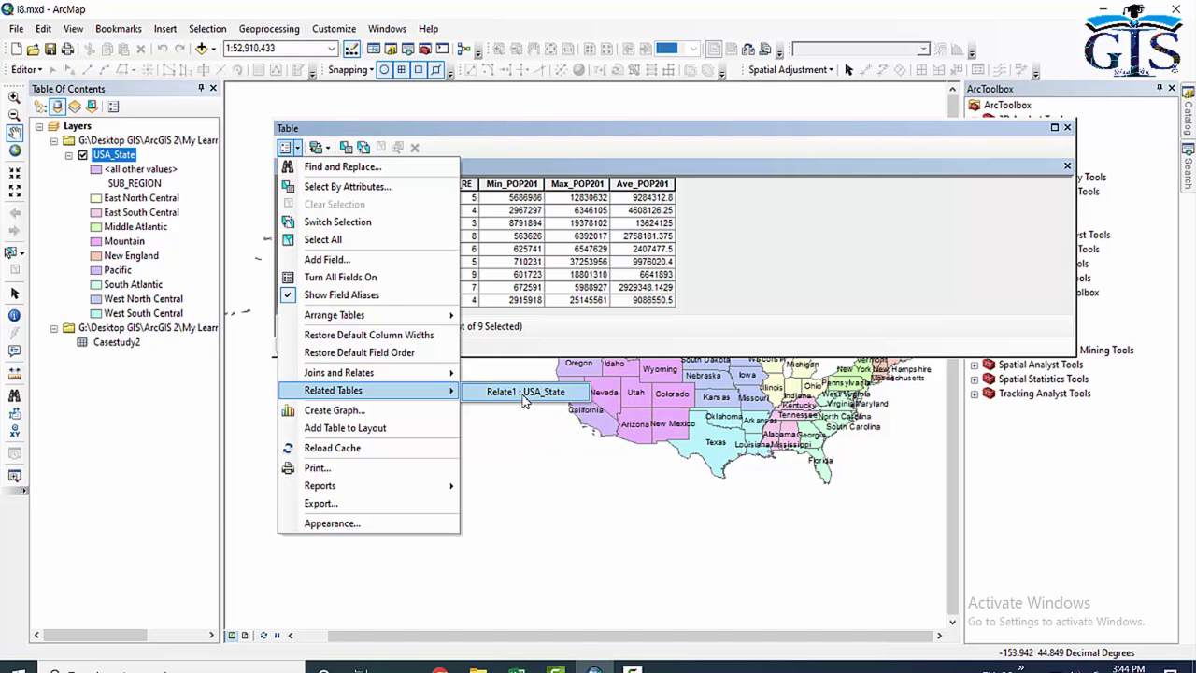
pyautogui.click(525, 392)
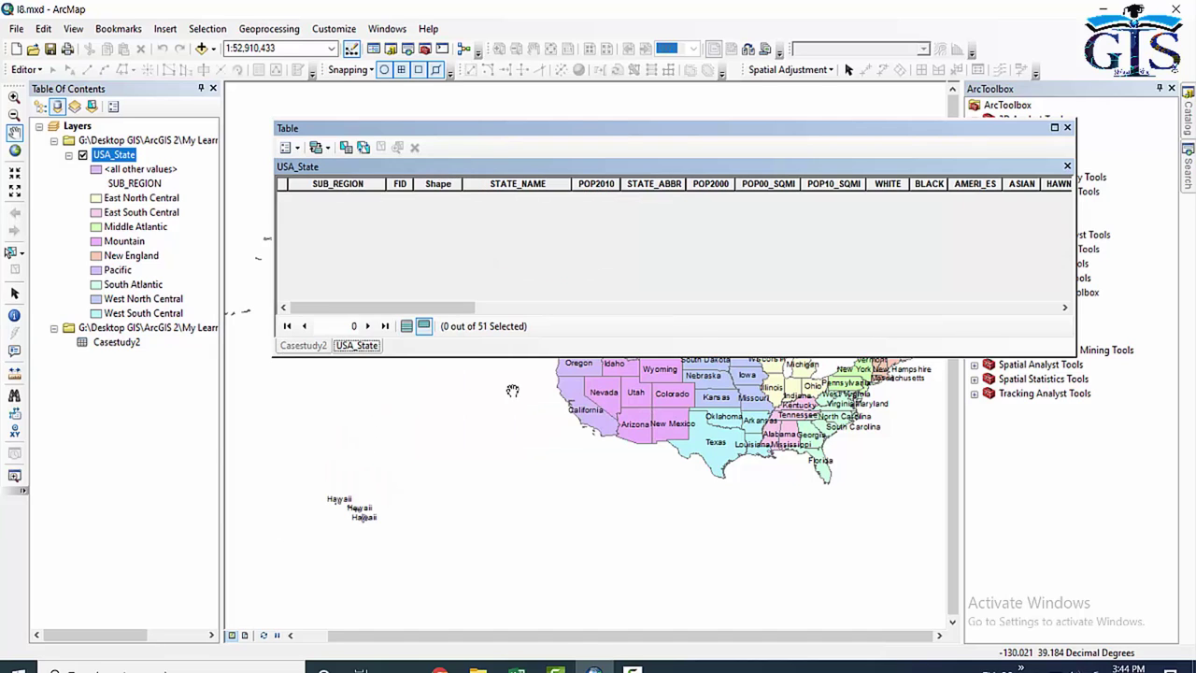
pyautogui.click(406, 325)
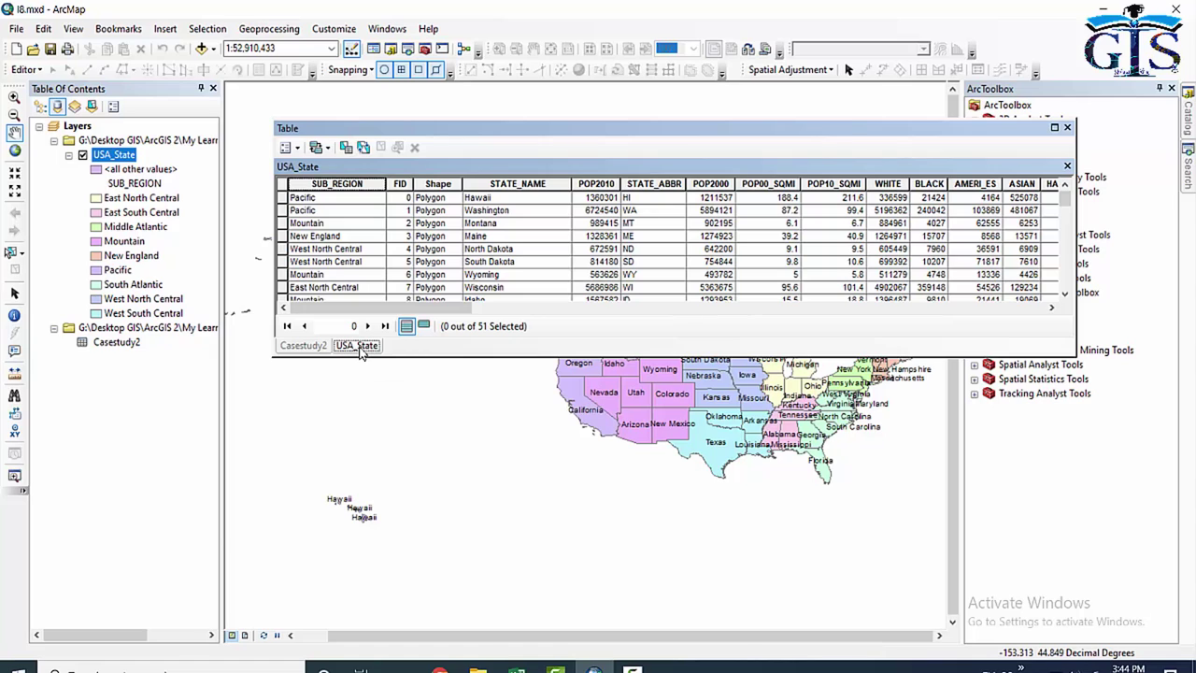
# Open the related Casestudy2 table from USA_State through Relate1 and show all its records.
pyautogui.click(296, 149)
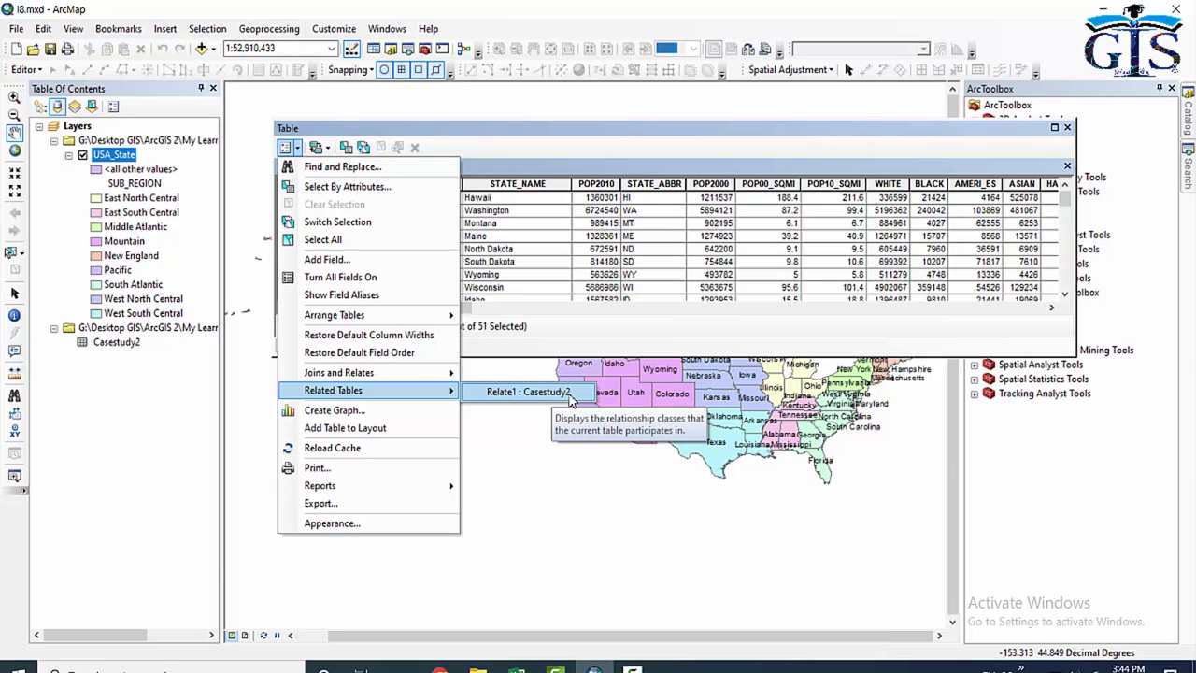
pyautogui.click(570, 394)
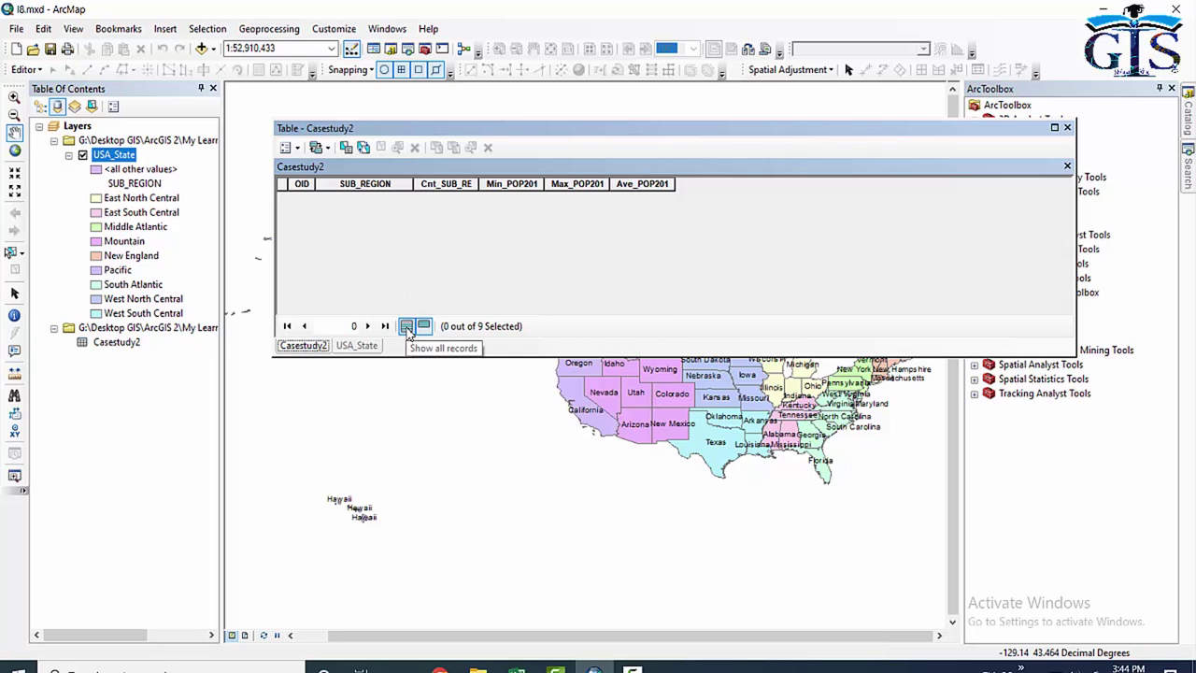
pyautogui.click(407, 327)
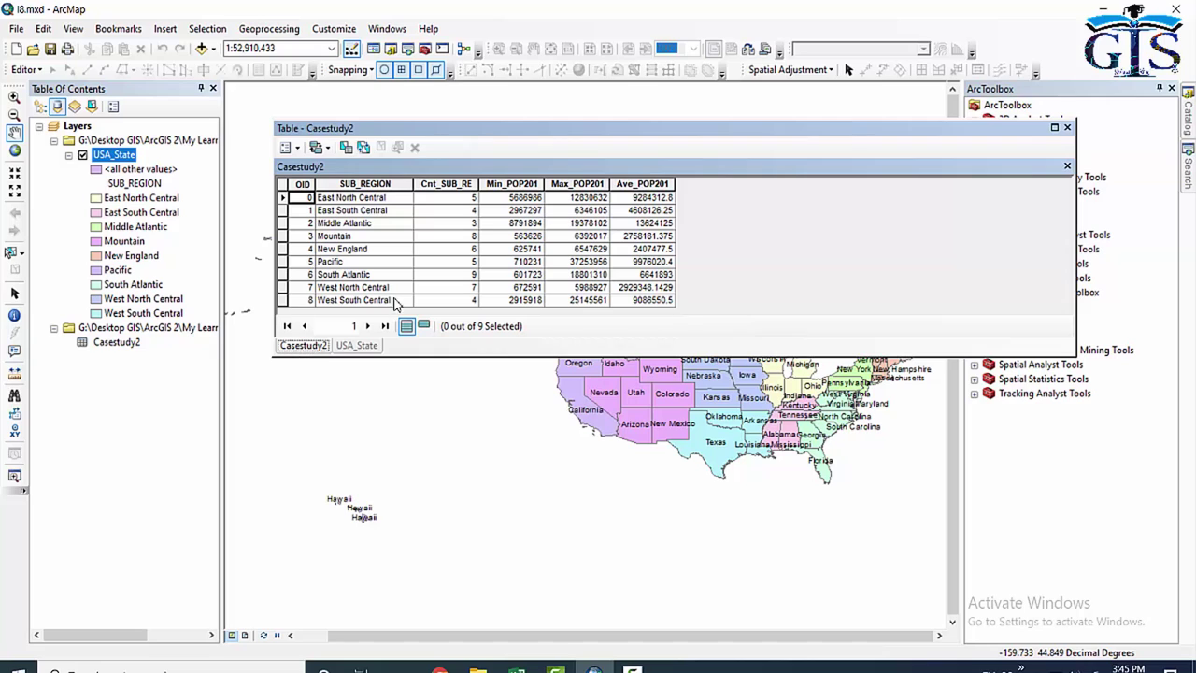
# Return from Casestudy2 to the related USA_State table through Relate1 and display all records.
pyautogui.click(298, 149)
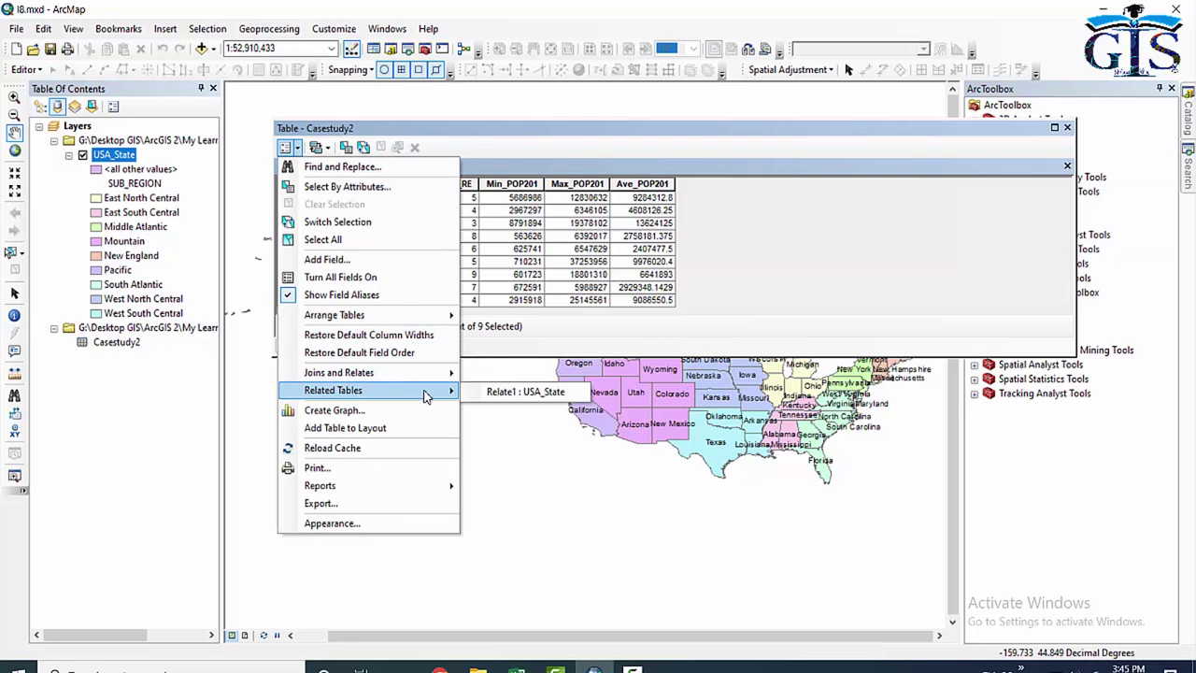
pyautogui.click(542, 397)
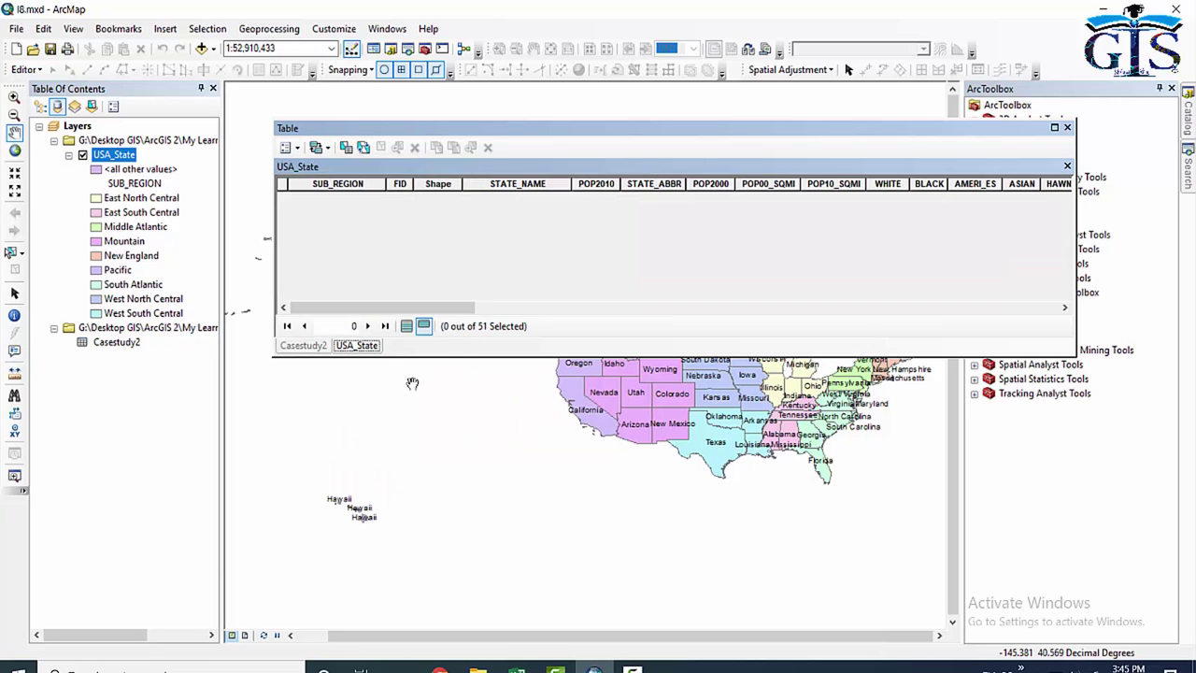
pyautogui.click(409, 326)
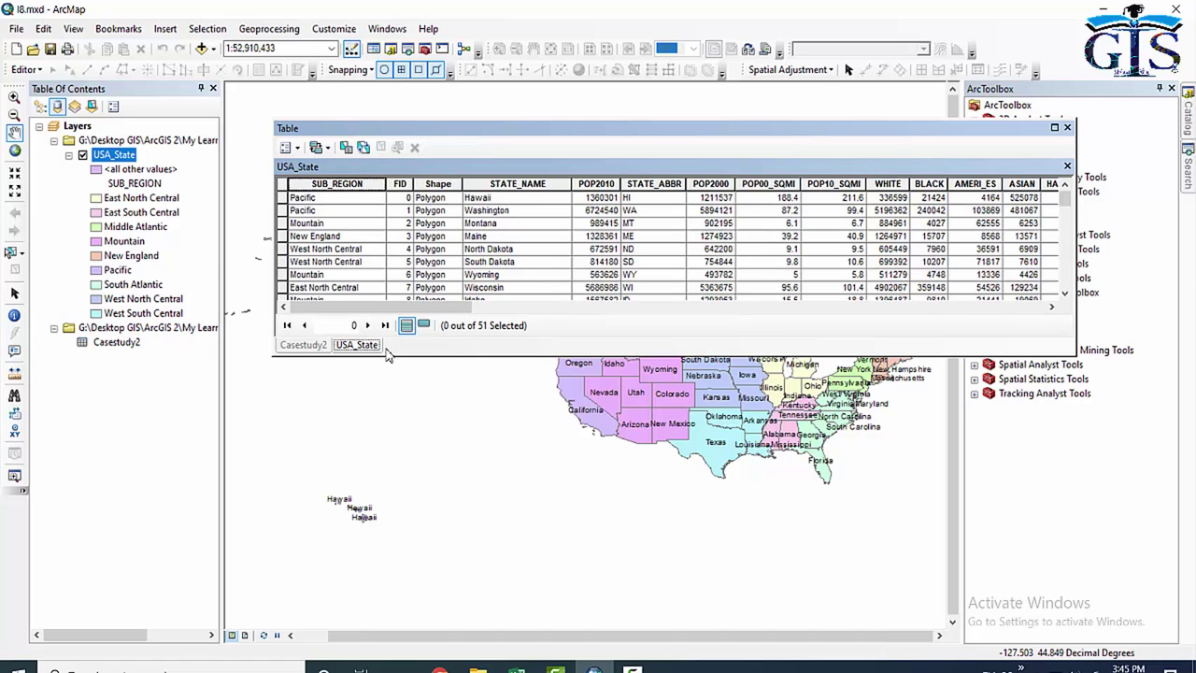
# Return from USA_State to the related Casestudy2 table through Relate1 and display all records.
pyautogui.click(287, 149)
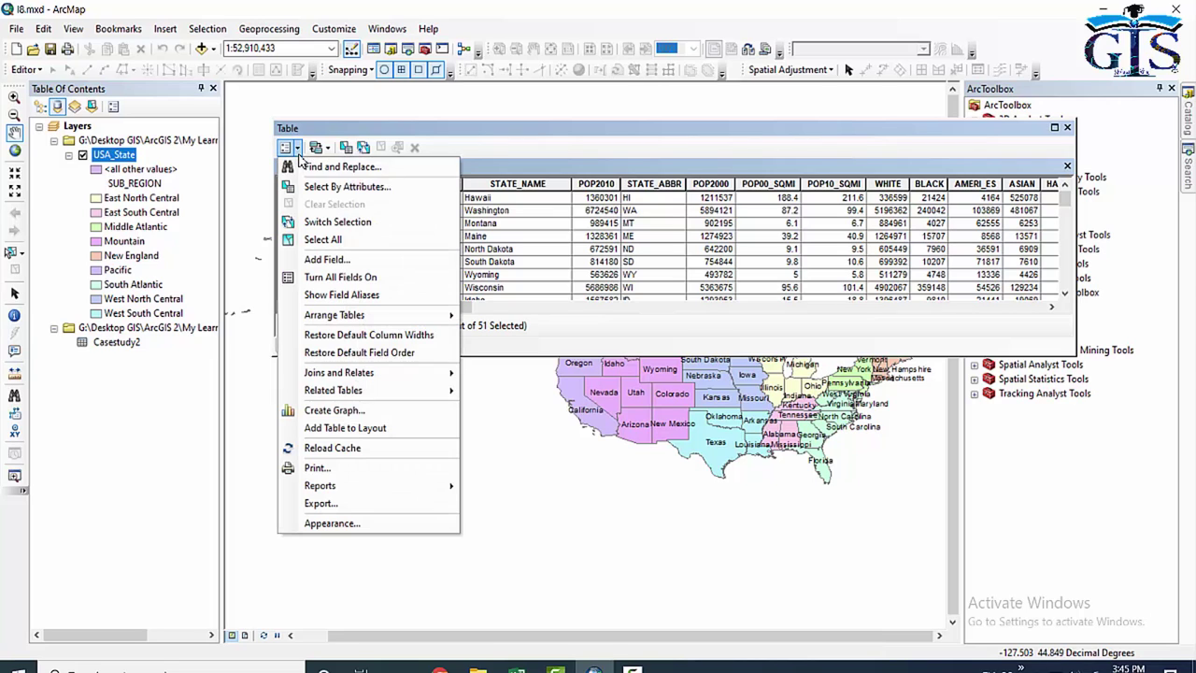
pyautogui.moveTo(417, 397)
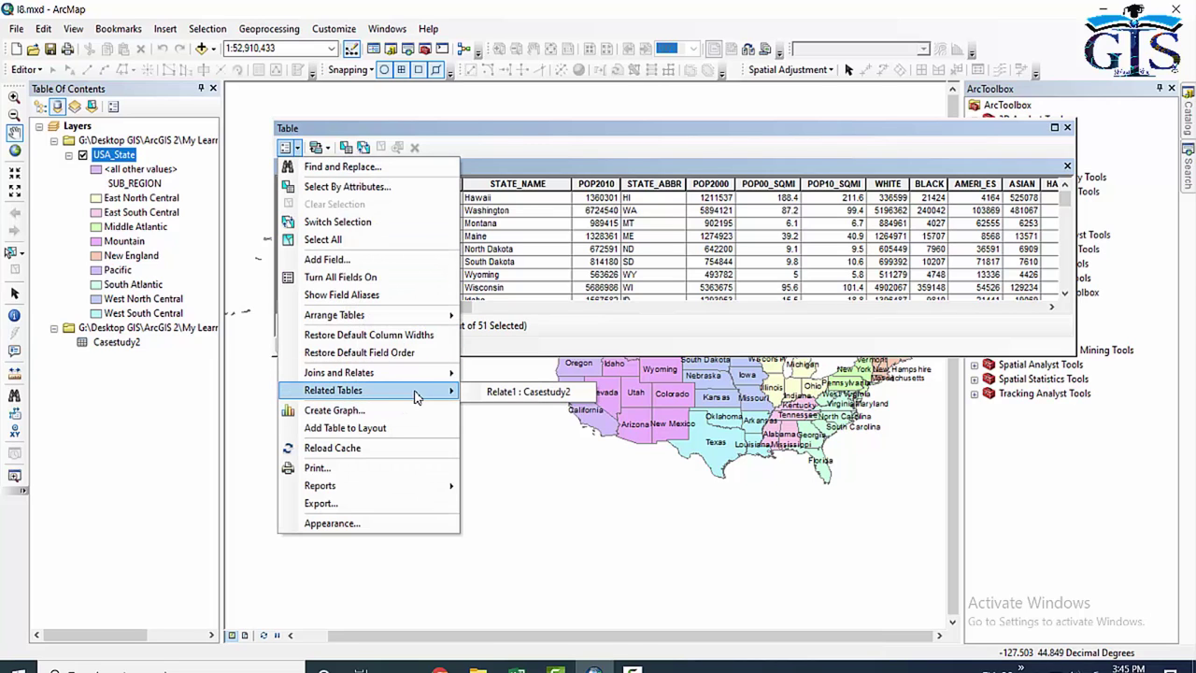
pyautogui.click(521, 396)
pyautogui.click(407, 325)
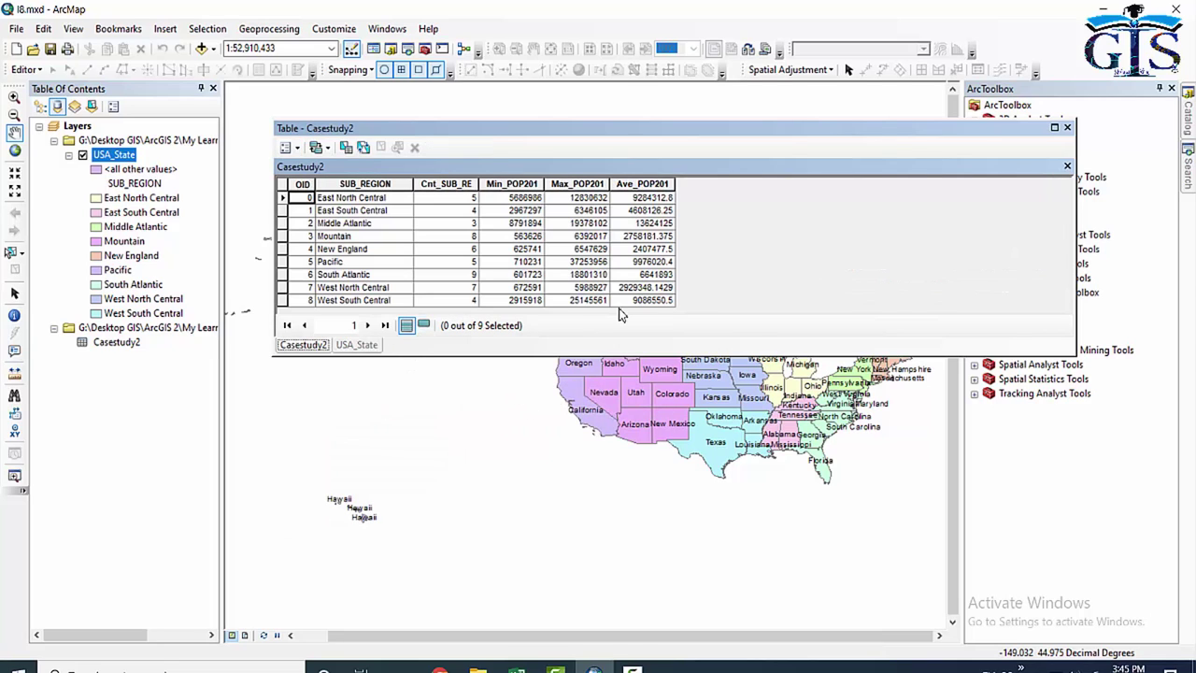